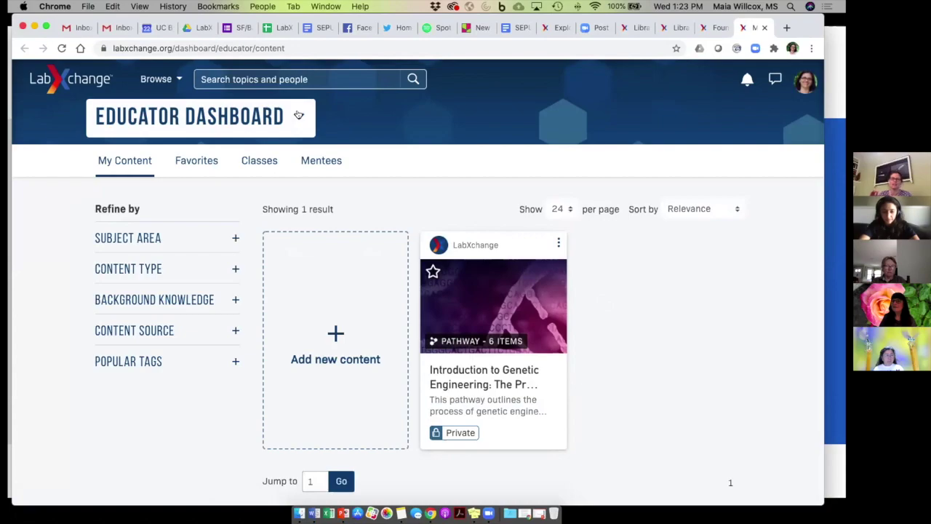
Step: Look through the educator dashboard's Favorites, including its subject area filter, and Classes
{"action": "left_click", "coordinate": [293, 117]}
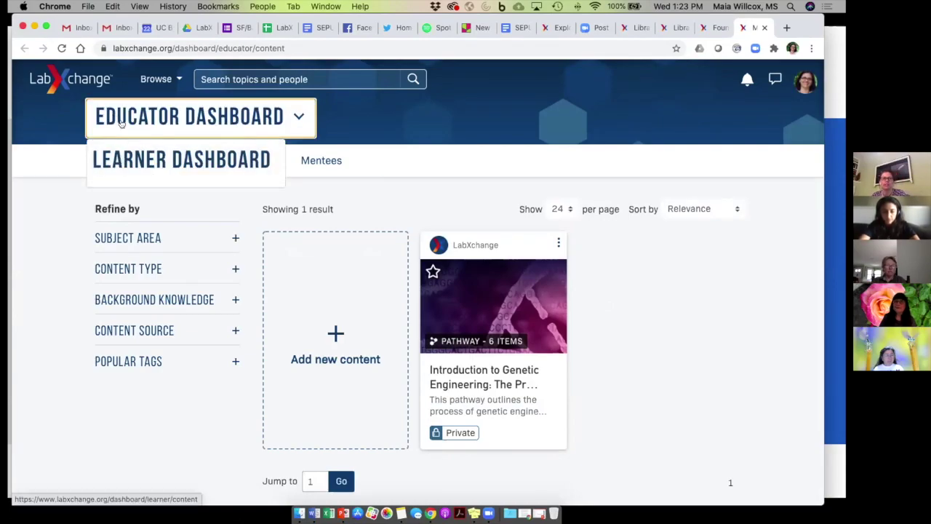
{"action": "left_click", "coordinate": [126, 161]}
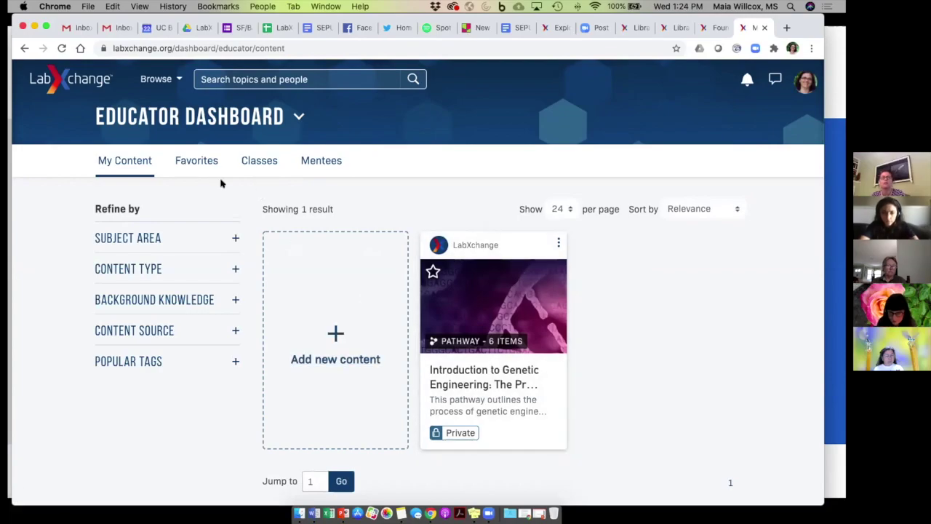
{"action": "left_click", "coordinate": [201, 161]}
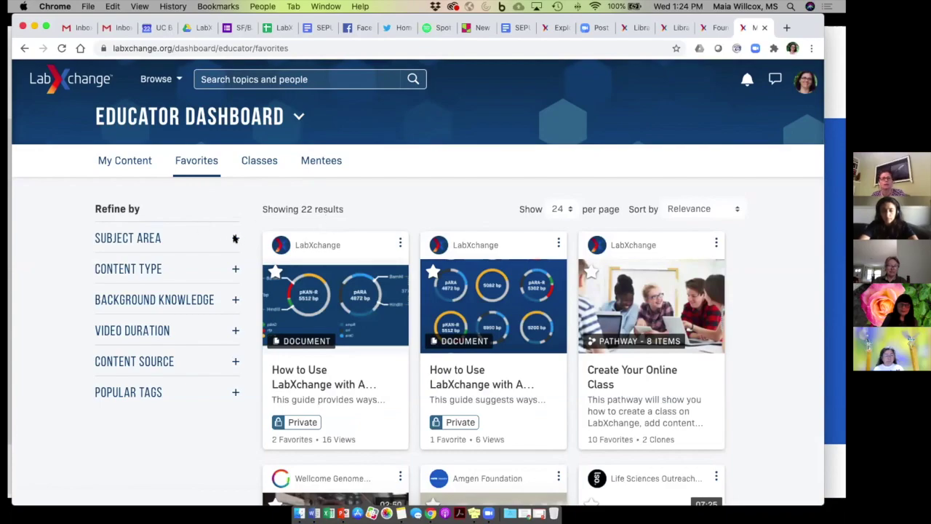
{"action": "left_click", "coordinate": [235, 239]}
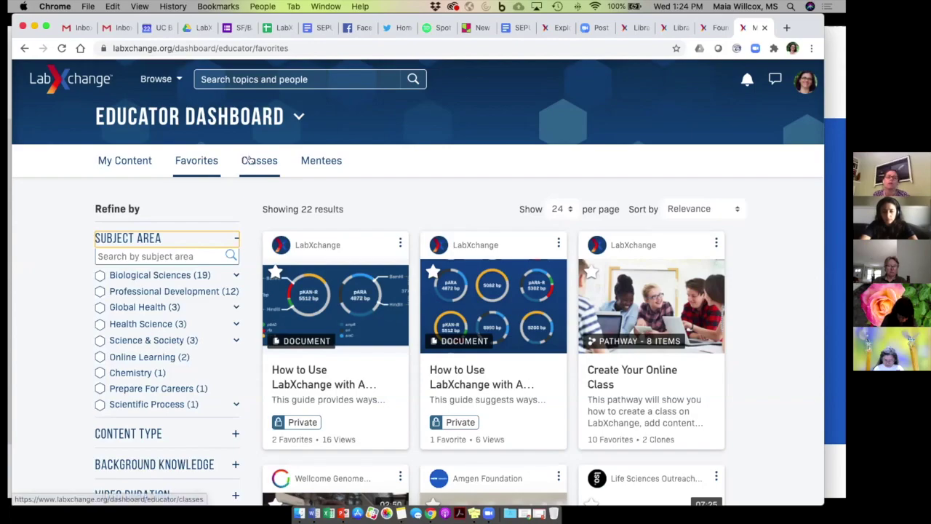
{"action": "left_click", "coordinate": [250, 159]}
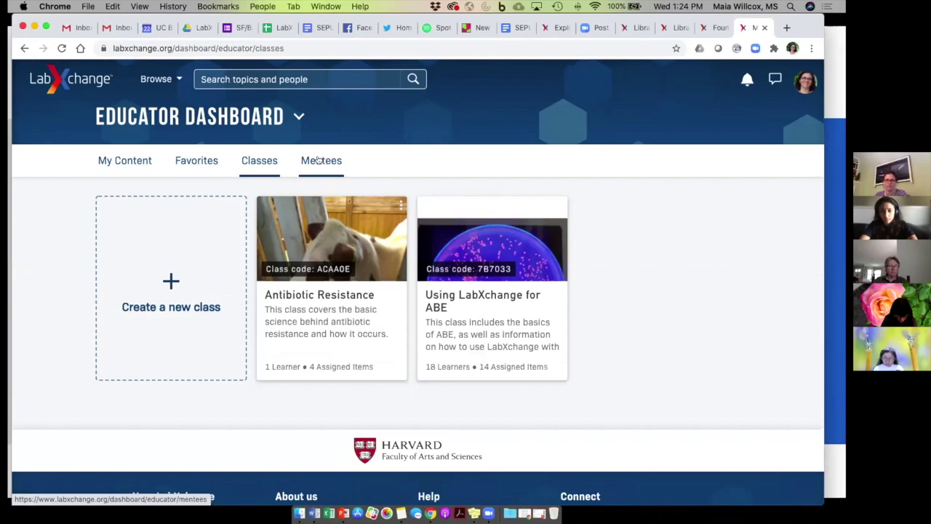
Step: Start a new short-answer assessment as own content in My Content
{"action": "left_click", "coordinate": [143, 160]}
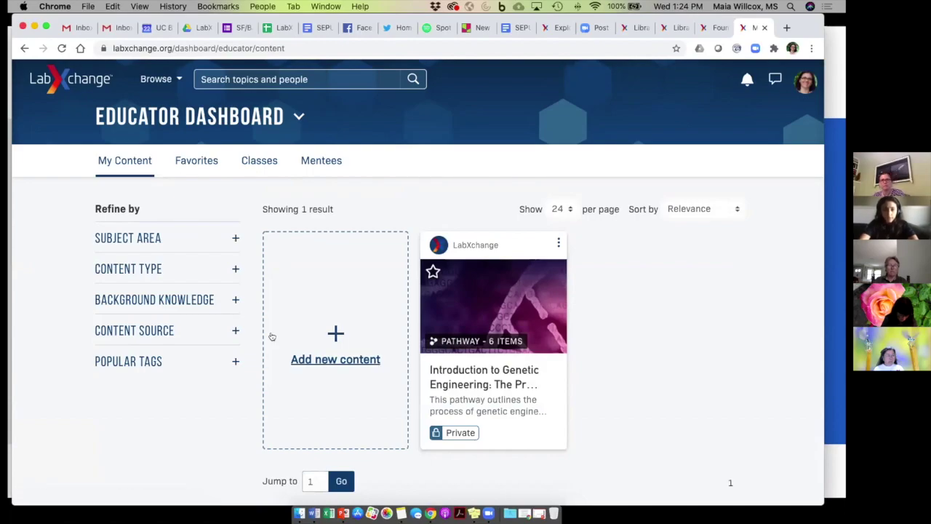
{"action": "left_click", "coordinate": [331, 359]}
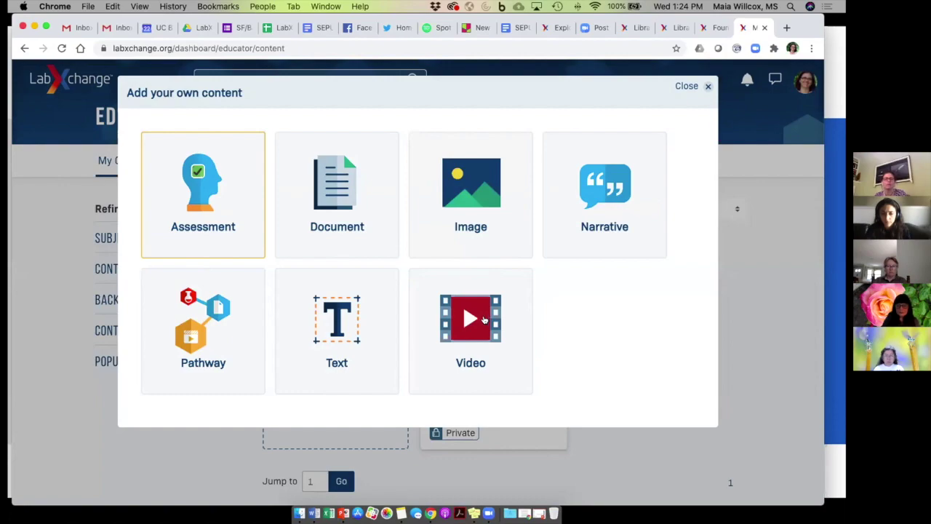
{"action": "left_click", "coordinate": [212, 197]}
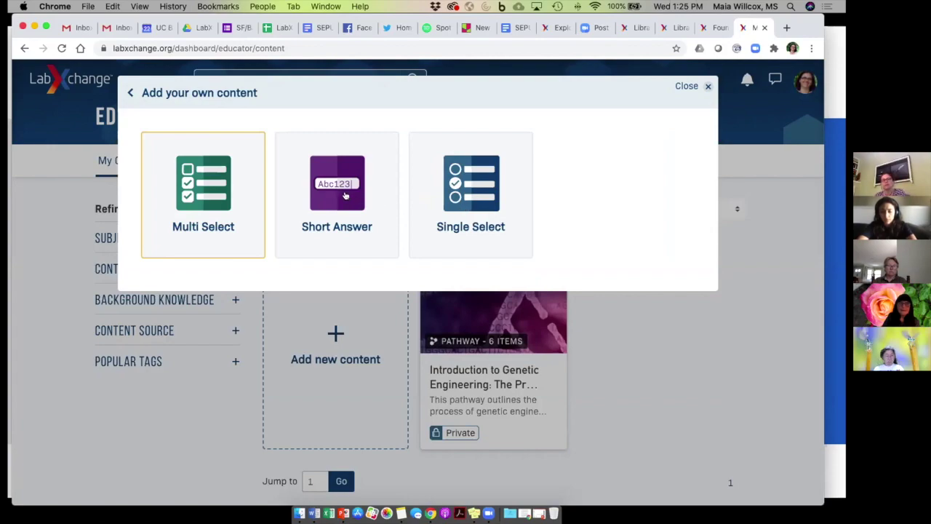
{"action": "left_click", "coordinate": [346, 195]}
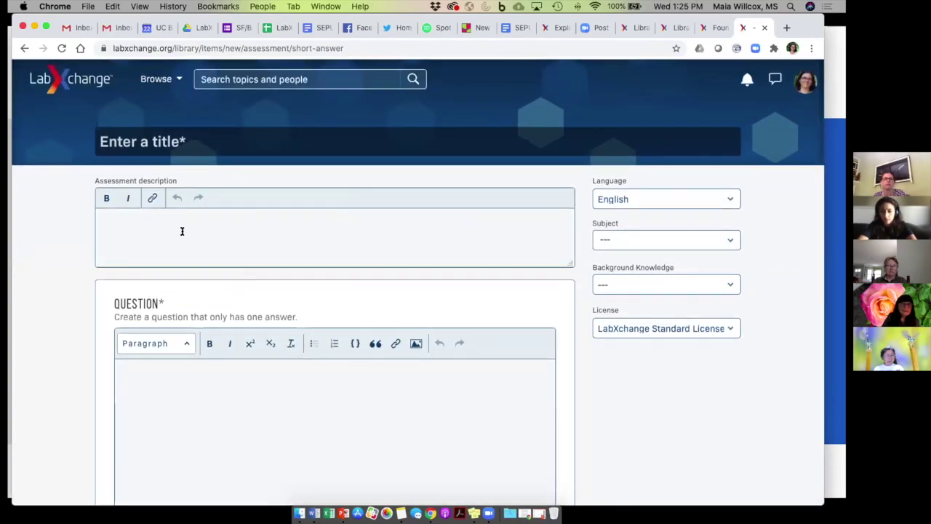
Step: Examine the short-answer form's question, answer, hint, scoring, author, featured image, tag and publishing fields, with the advanced options expanded
{"action": "scroll", "coordinate": [169, 371], "scroll_direction": "down", "scroll_amount": 4}
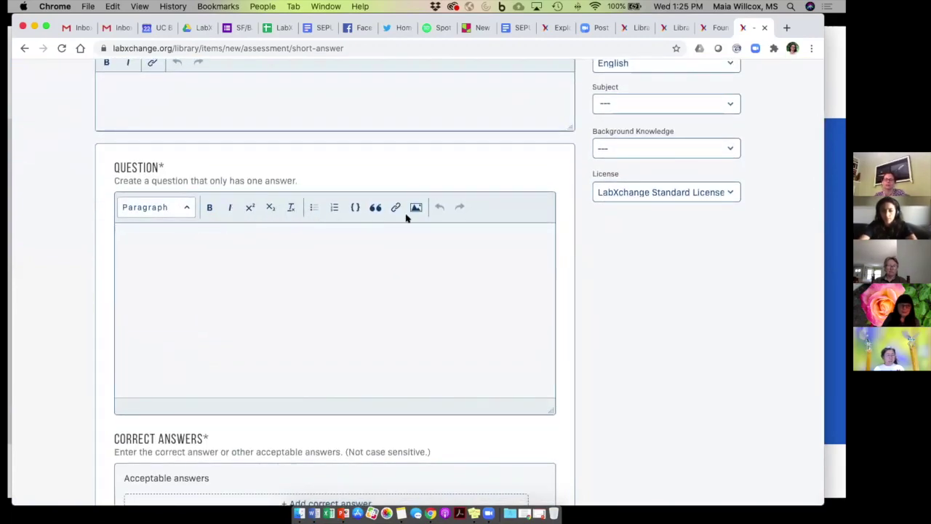
{"action": "scroll", "coordinate": [407, 216], "scroll_direction": "down", "scroll_amount": 2}
{"action": "scroll", "coordinate": [406, 219], "scroll_direction": "down", "scroll_amount": 4}
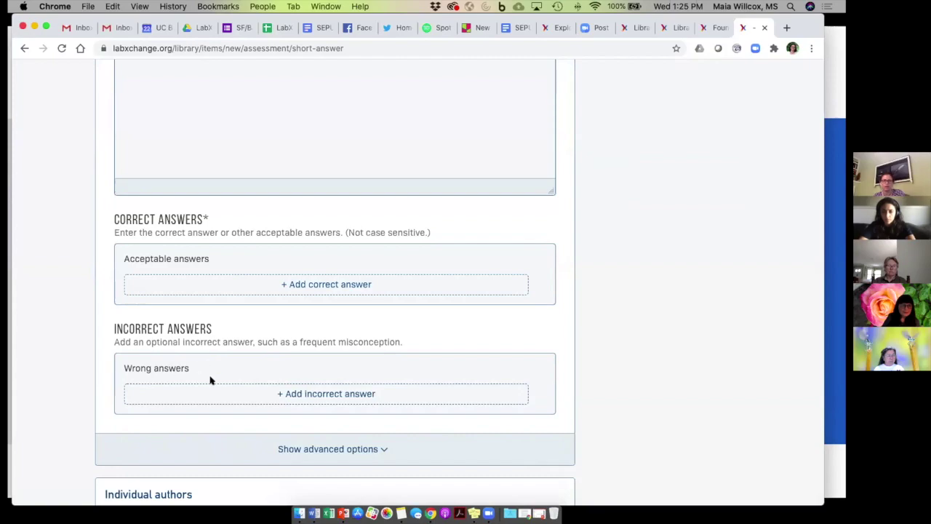
{"action": "scroll", "coordinate": [210, 380], "scroll_direction": "down", "scroll_amount": 3}
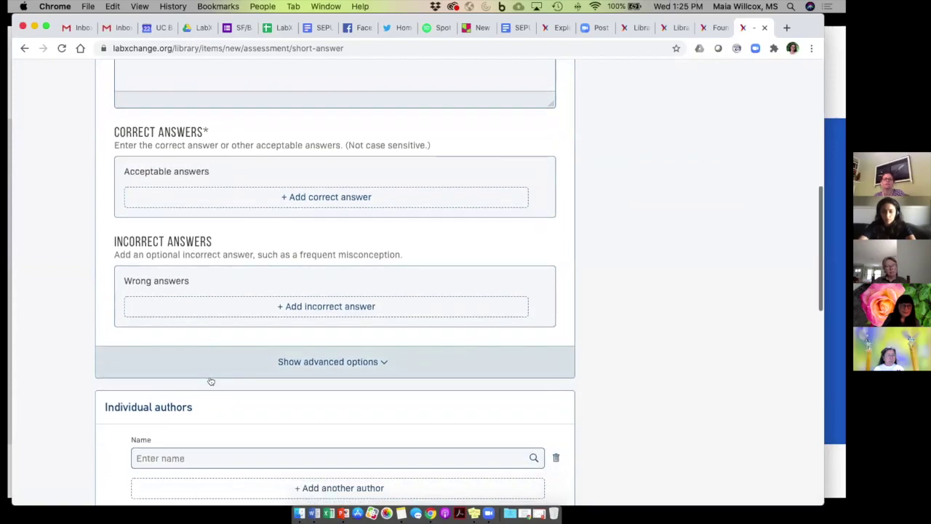
{"action": "scroll", "coordinate": [218, 363], "scroll_direction": "down", "scroll_amount": 1}
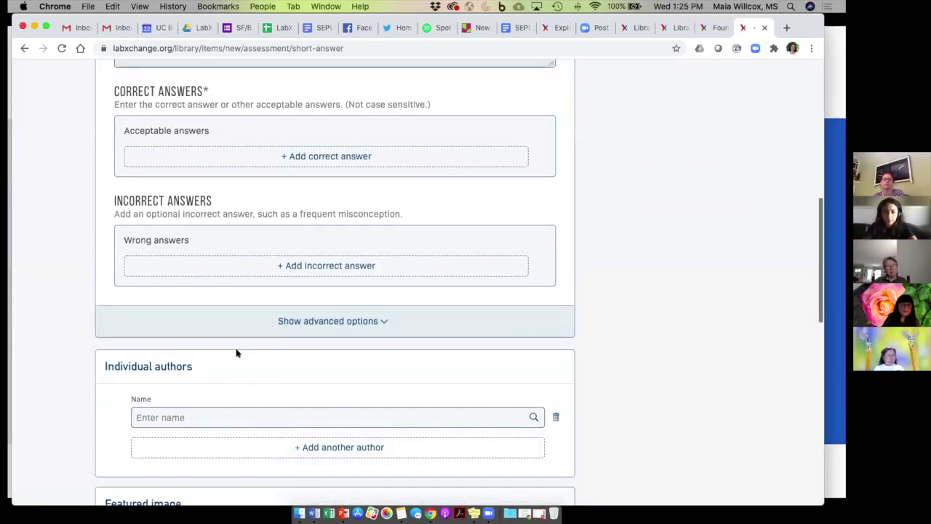
{"action": "left_click", "coordinate": [307, 325]}
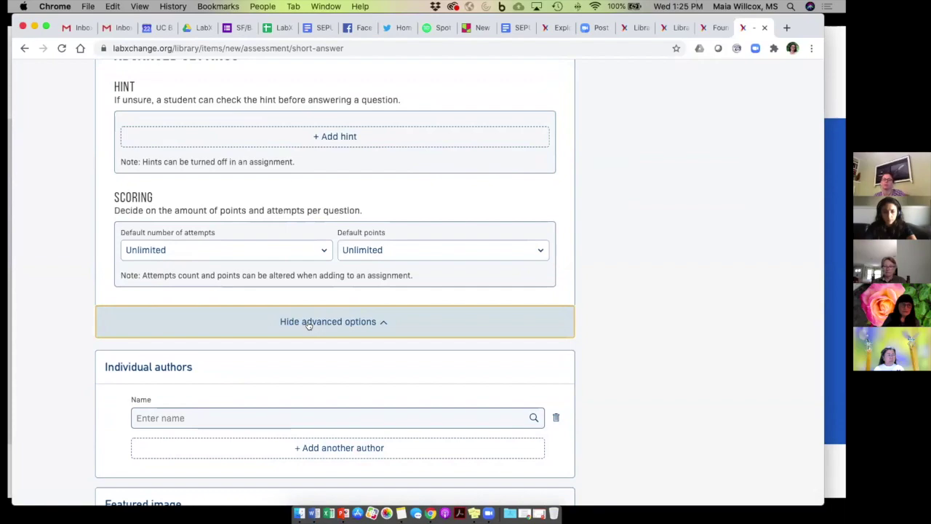
{"action": "scroll", "coordinate": [308, 324], "scroll_direction": "down", "scroll_amount": 3}
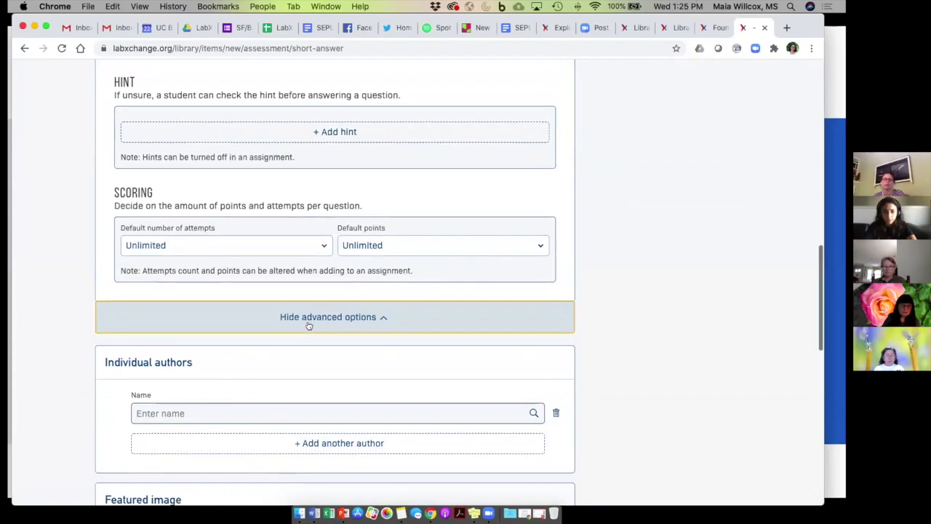
{"action": "scroll", "coordinate": [310, 323], "scroll_direction": "down", "scroll_amount": 5}
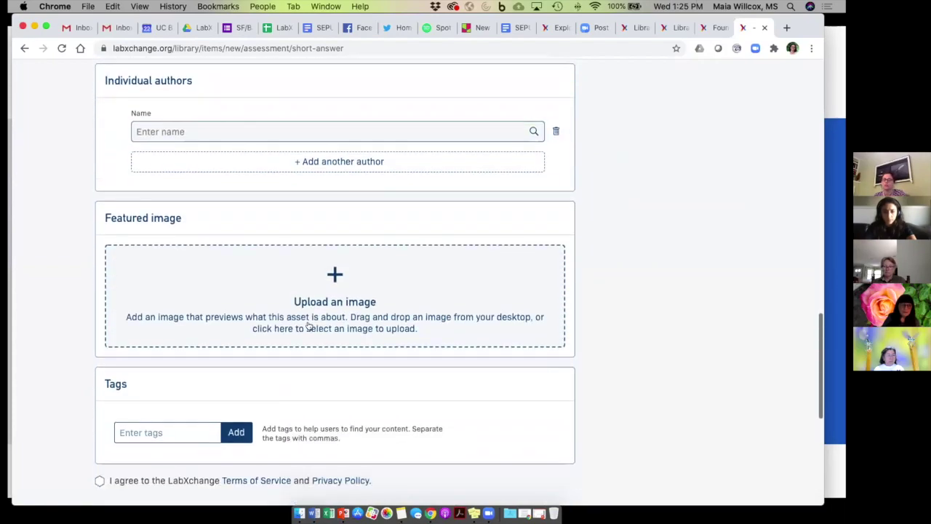
{"action": "scroll", "coordinate": [309, 326], "scroll_direction": "down", "scroll_amount": 1}
{"action": "left_click", "coordinate": [139, 406]}
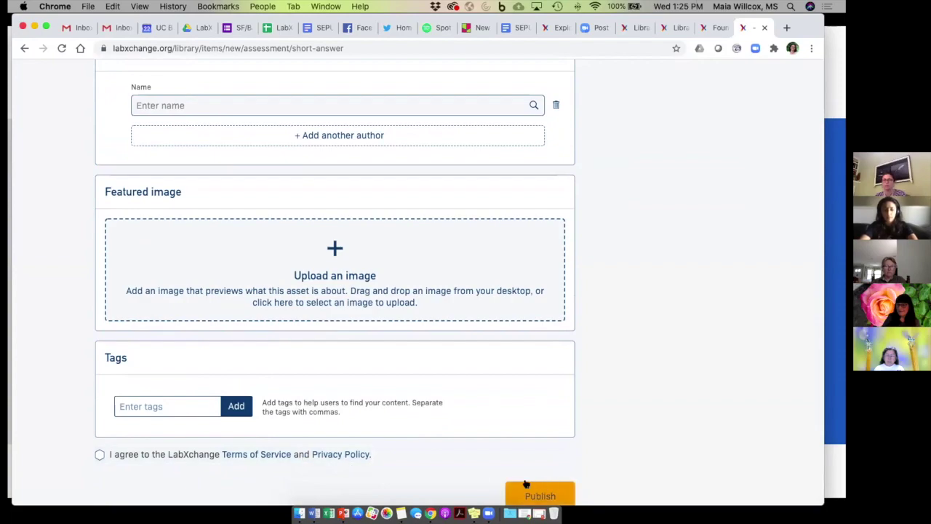
{"action": "scroll", "coordinate": [443, 469], "scroll_direction": "down", "scroll_amount": 2}
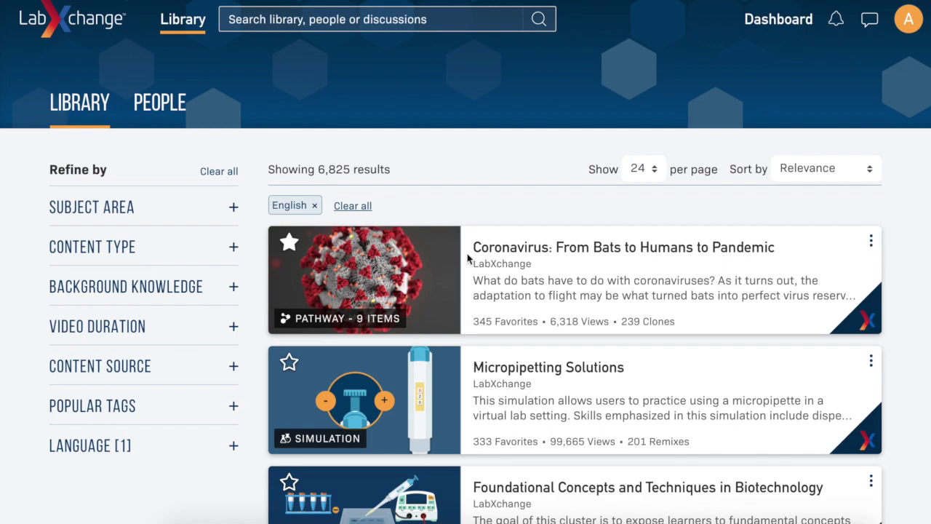
Step: Clone the library pathway "Coronavirus: From Bats to Humans to Pandemic" and open the copy for editing
{"action": "left_click", "coordinate": [439, 256]}
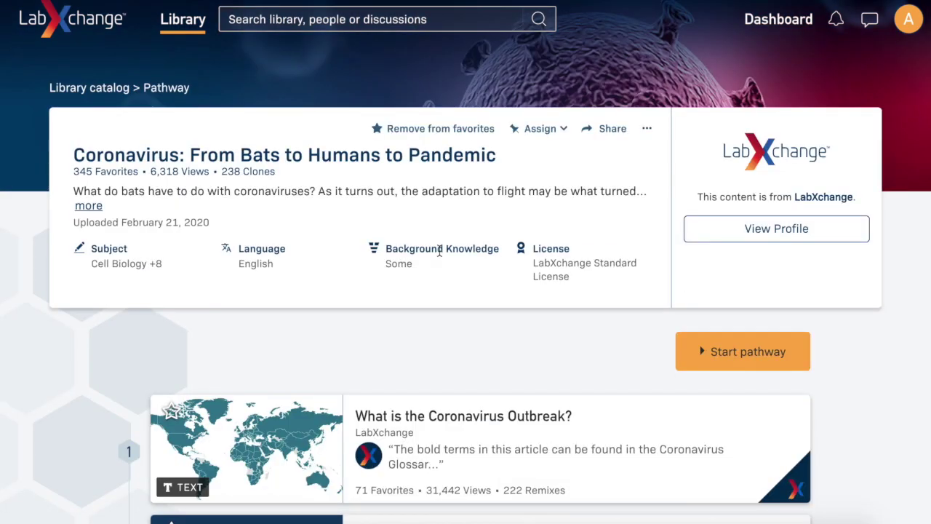
{"action": "left_click", "coordinate": [648, 130]}
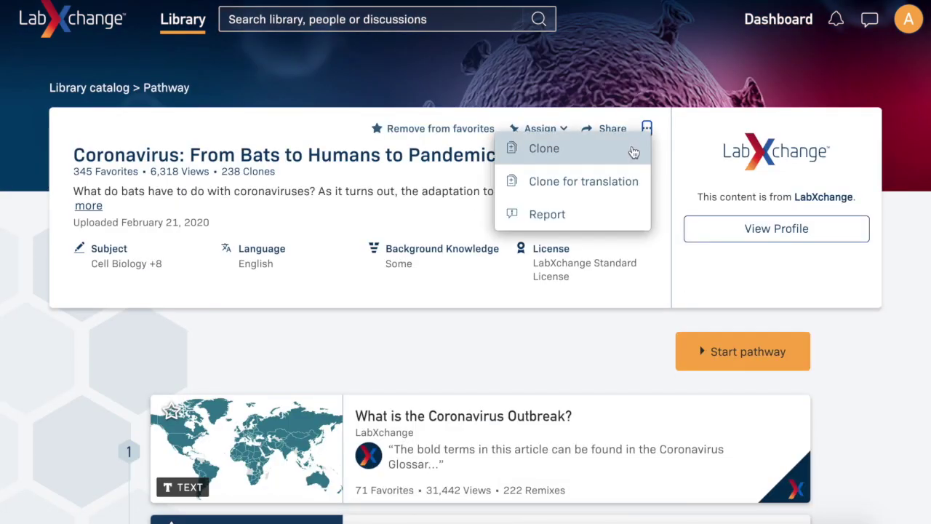
{"action": "left_click", "coordinate": [631, 154]}
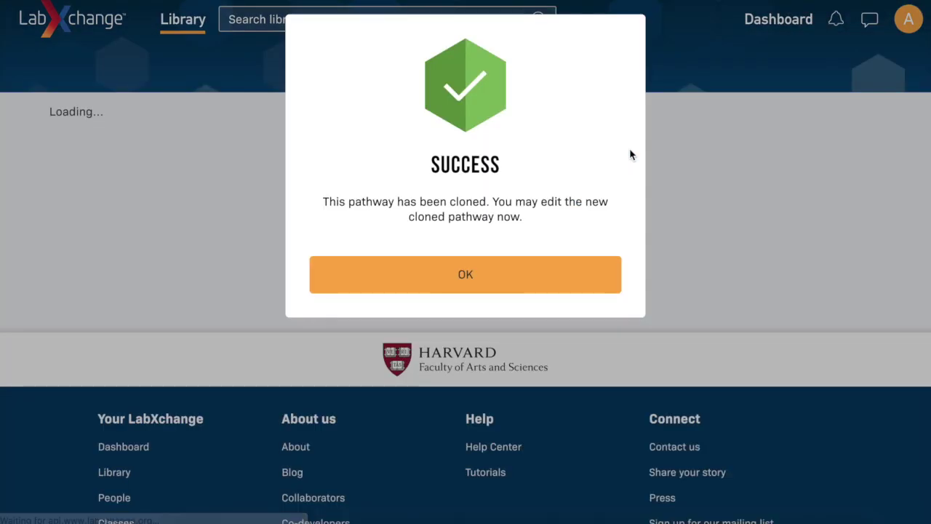
{"action": "left_click", "coordinate": [430, 286]}
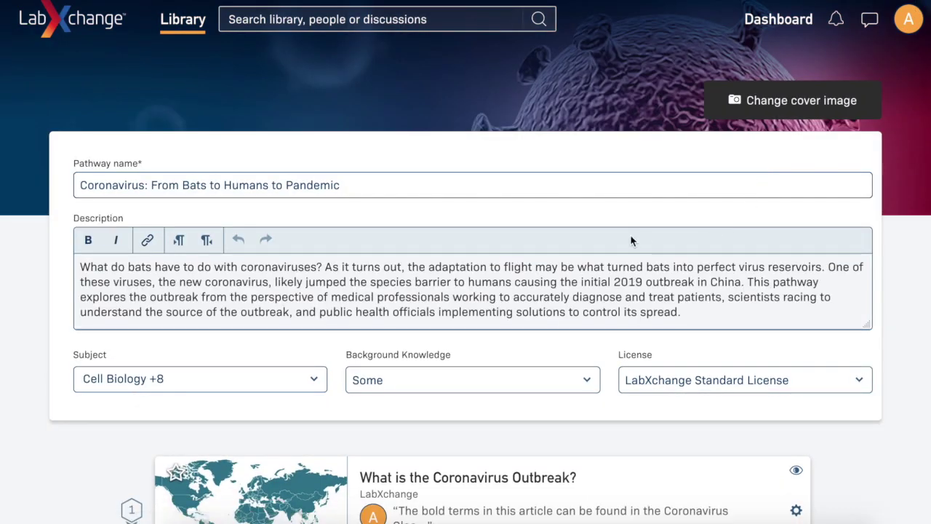
Step: Move "Zoonosis: Animal Viruses Affecting Humans" to second place in the cloned pathway and remove it
{"action": "scroll", "coordinate": [653, 226], "scroll_direction": "down", "scroll_amount": 6}
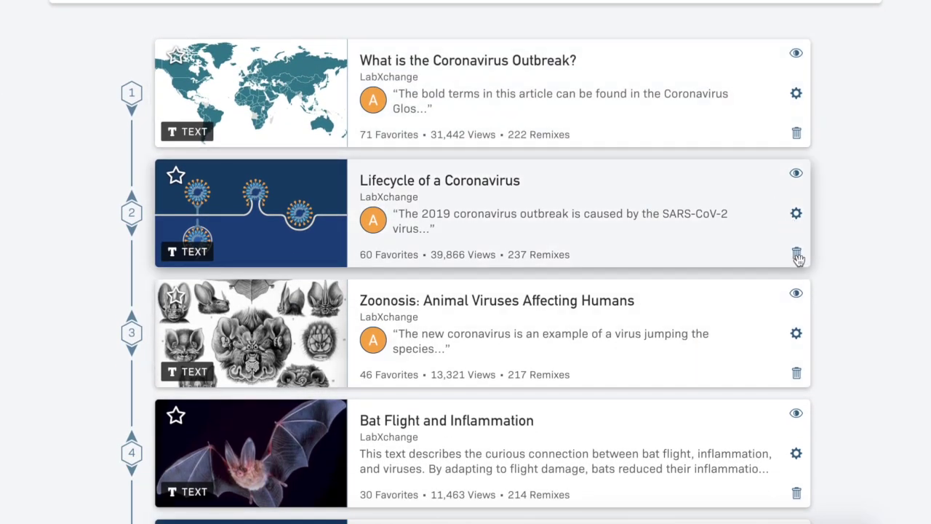
{"action": "left_click_drag", "start_coordinate": [662, 337], "coordinate": [691, 200]}
{"action": "left_click", "coordinate": [797, 252]}
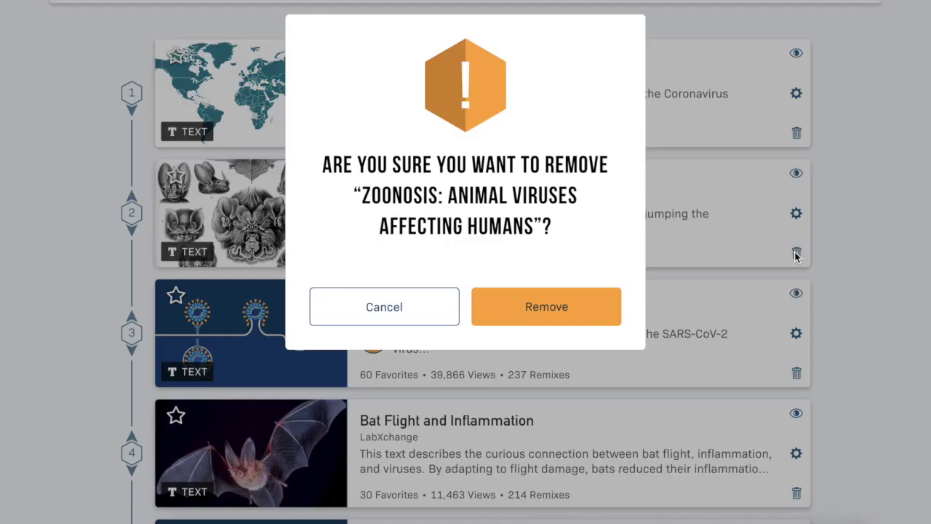
{"action": "left_click", "coordinate": [523, 307]}
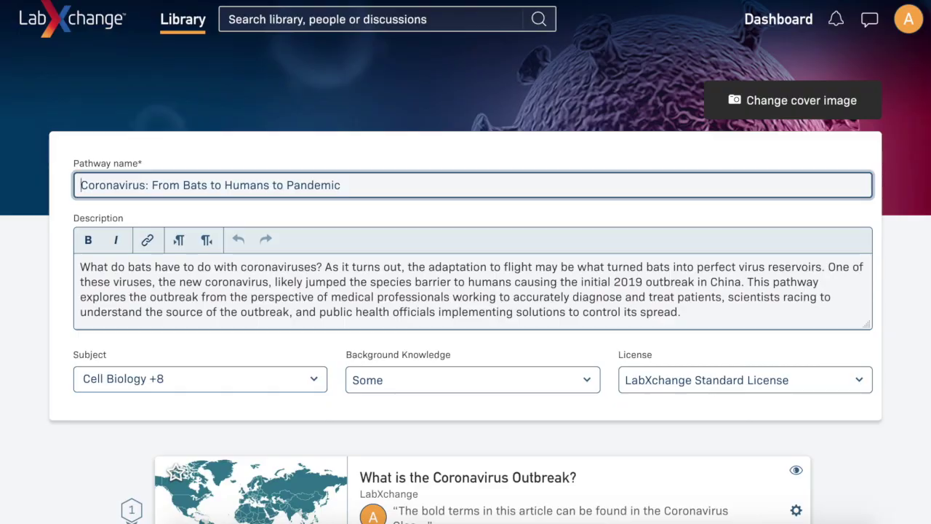
Step: Rename the pathway "Super Interesting Coronavirus Pathway" and save it with the Terms of Service and Privacy Policy accepted
{"action": "type", "text": "Super"}
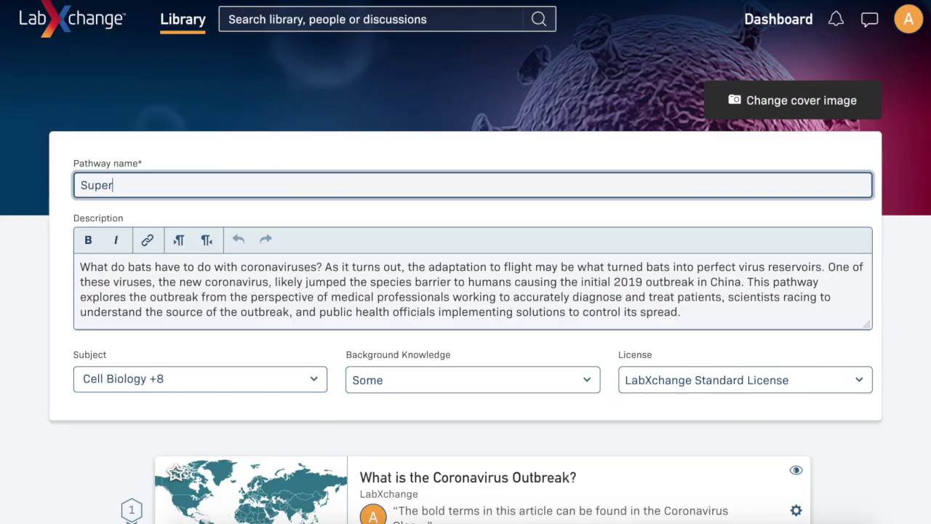
{"action": "type", "text": " Interesting Coronavirus Pathway"}
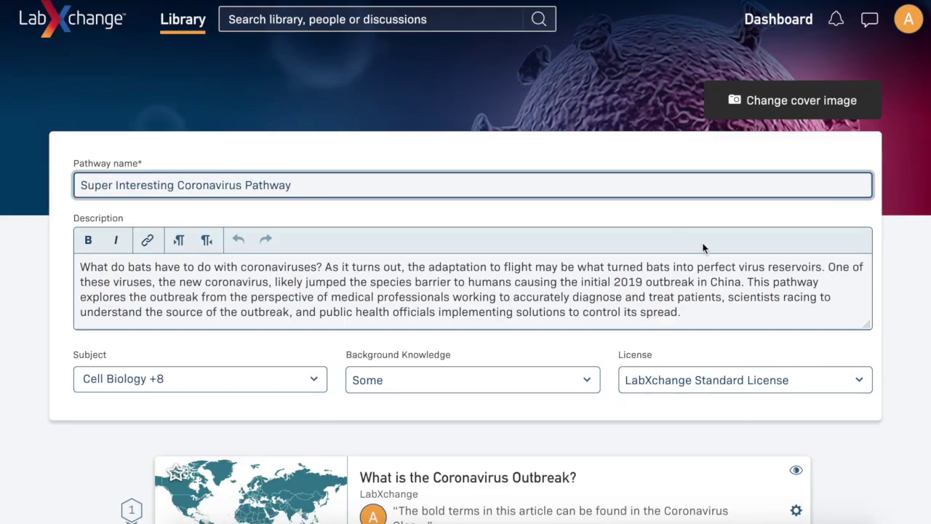
{"action": "scroll", "coordinate": [886, 353], "scroll_direction": "down", "scroll_amount": 20}
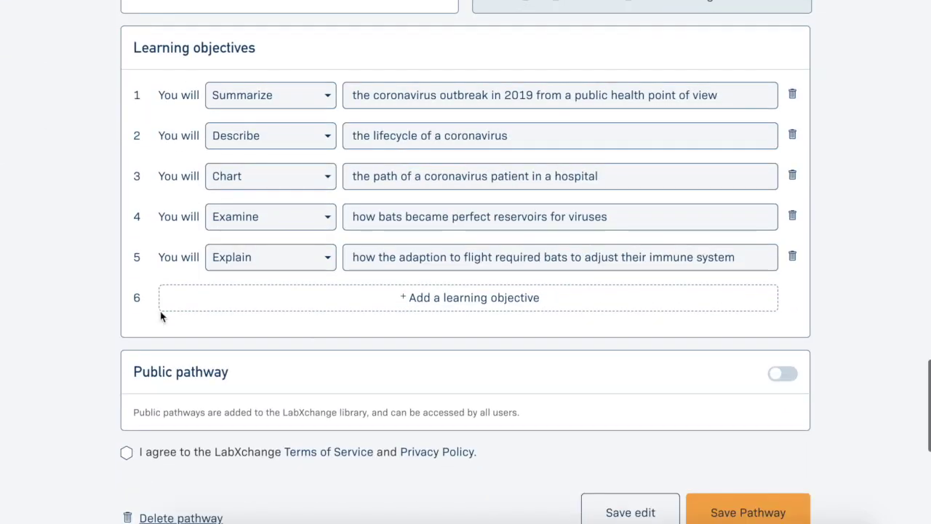
{"action": "left_click", "coordinate": [145, 453]}
{"action": "left_click", "coordinate": [769, 502]}
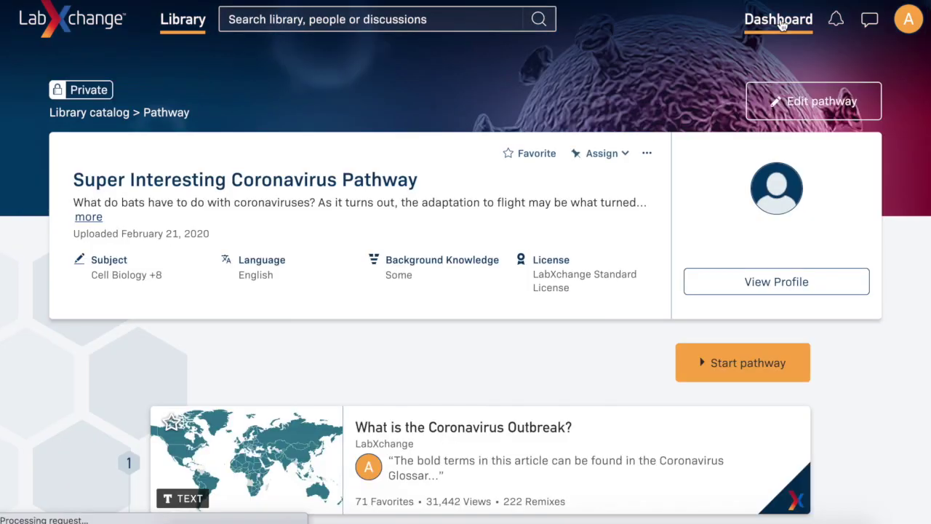
Step: Filter the dashboard's My Content by the Pathway content type and browse the listed pathways
{"action": "left_click", "coordinate": [782, 22]}
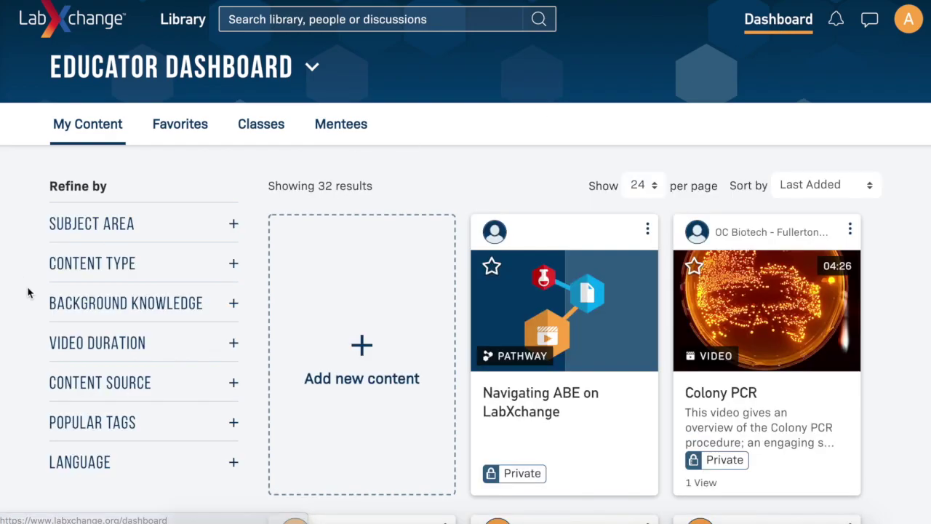
{"action": "left_click", "coordinate": [86, 270]}
{"action": "left_click", "coordinate": [81, 285]}
{"action": "scroll", "coordinate": [412, 448], "scroll_direction": "down", "scroll_amount": 10}
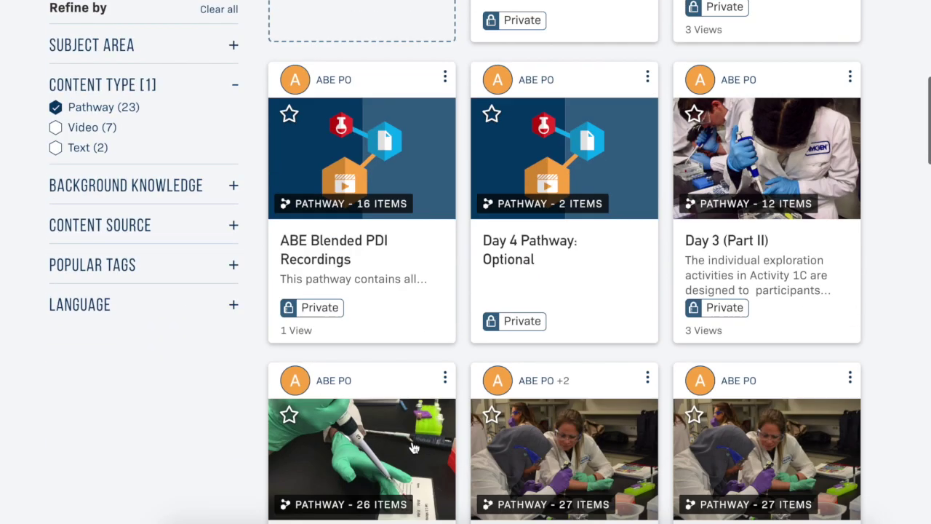